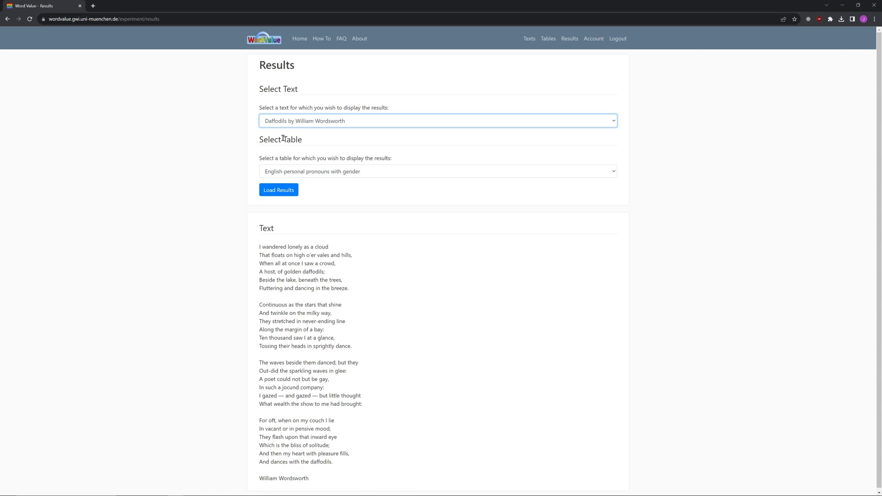
Load the results for Daffodils using the table "The 200 most frequent English words"
left_click(287, 174)
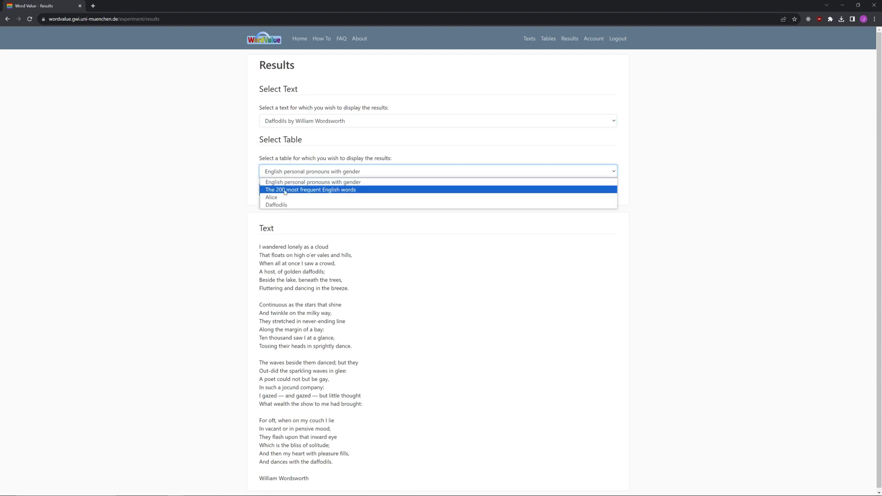
left_click(285, 190)
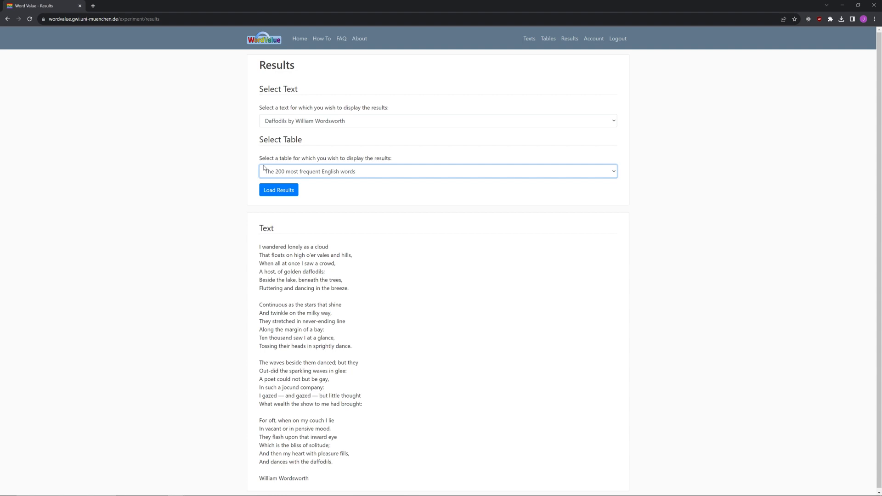
left_click(277, 191)
Colour-code the text by Frequency in the British National Corpus, using the numerical data type
scroll(225, 214, "down", 3)
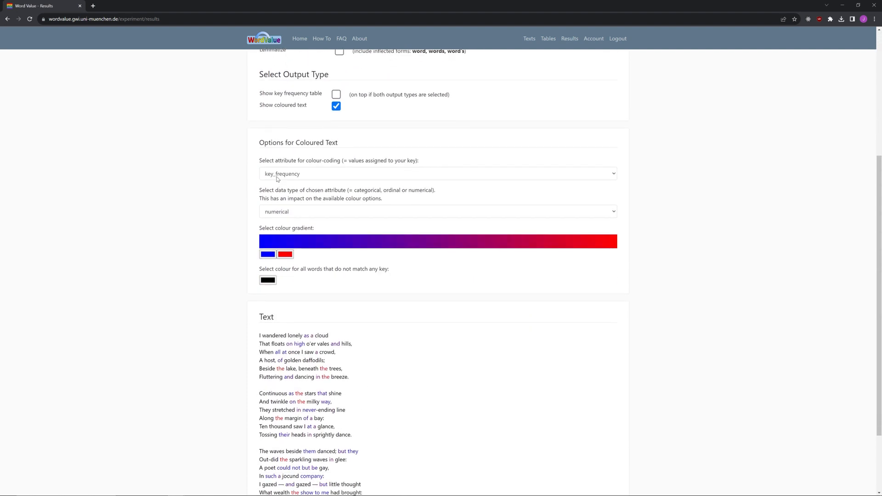
left_click(277, 174)
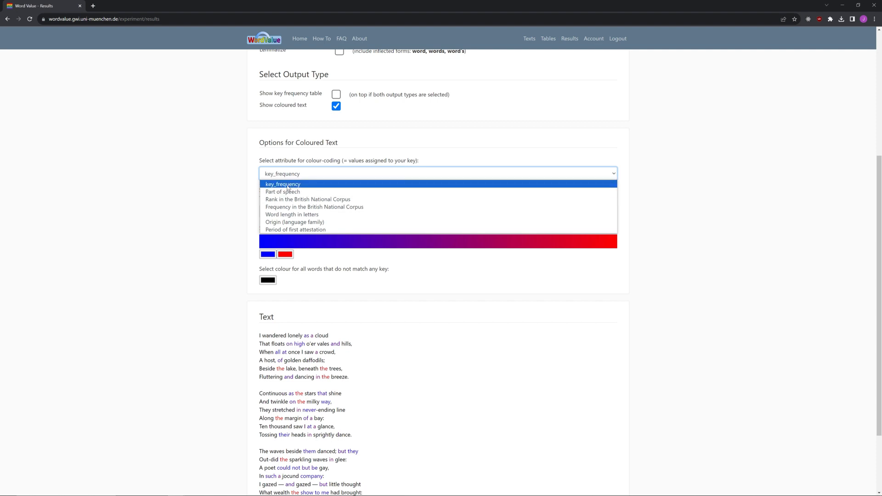
left_click(238, 184)
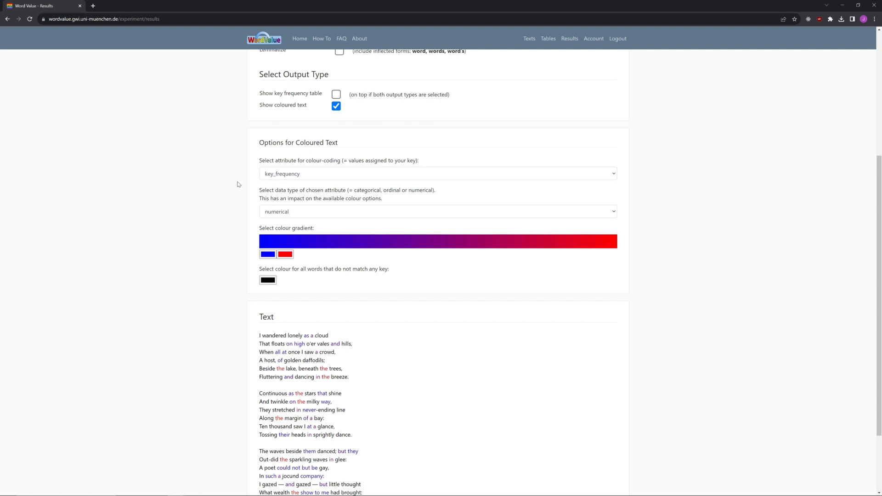
left_click(285, 211)
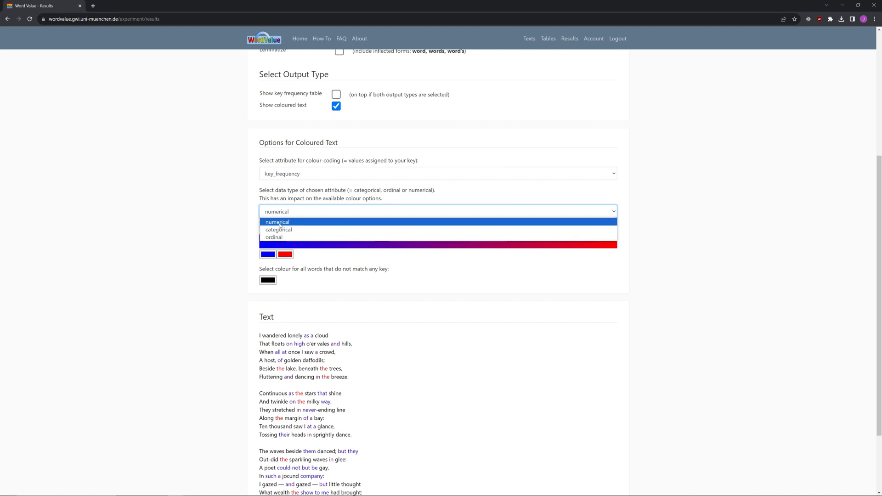
left_click(280, 222)
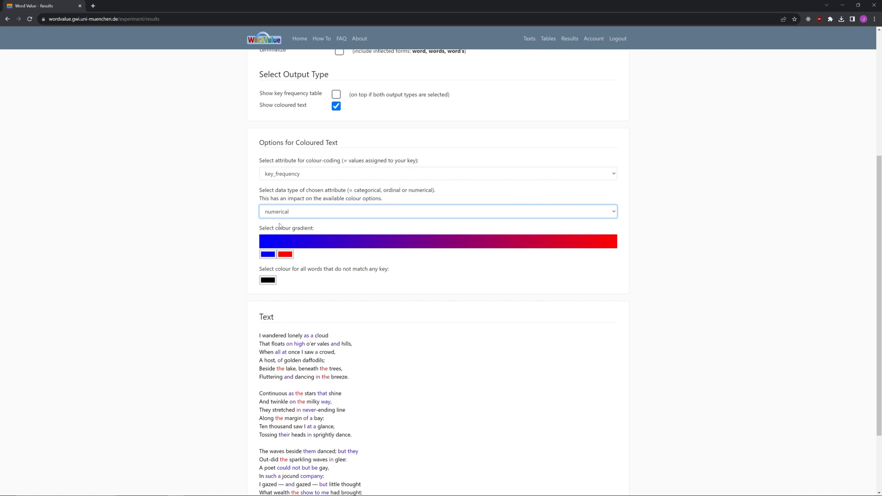
left_click(280, 178)
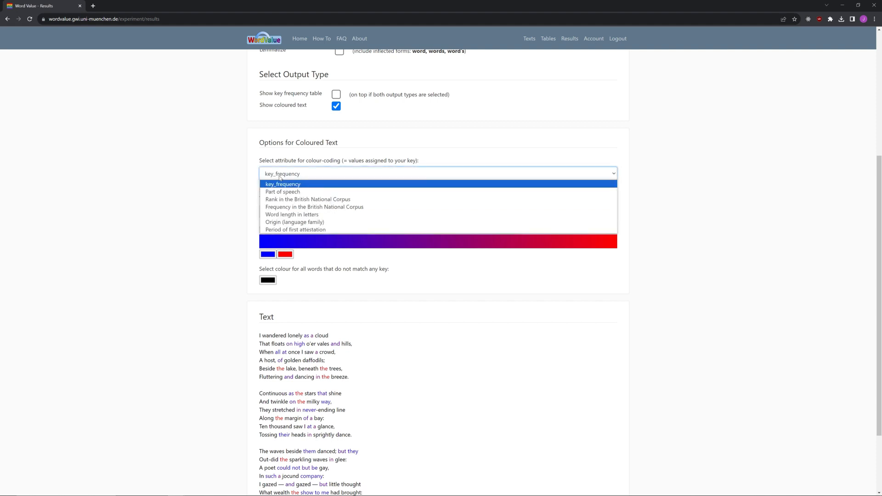
left_click(286, 209)
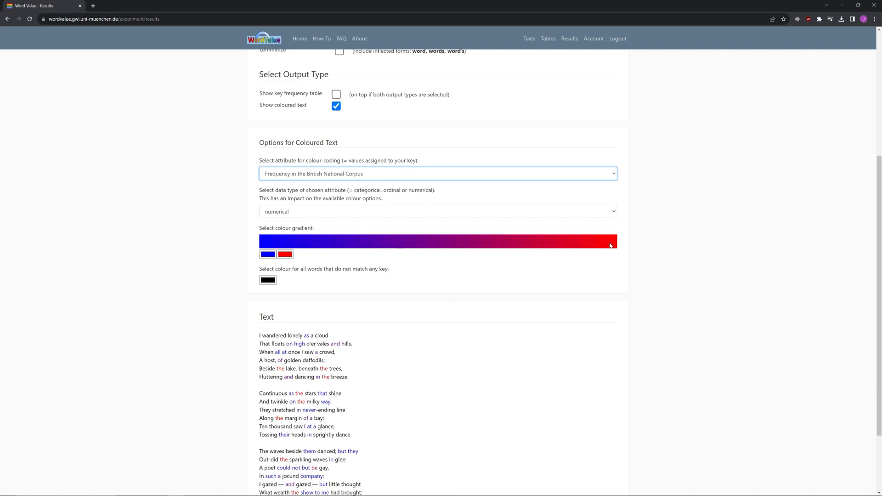
left_click(250, 252)
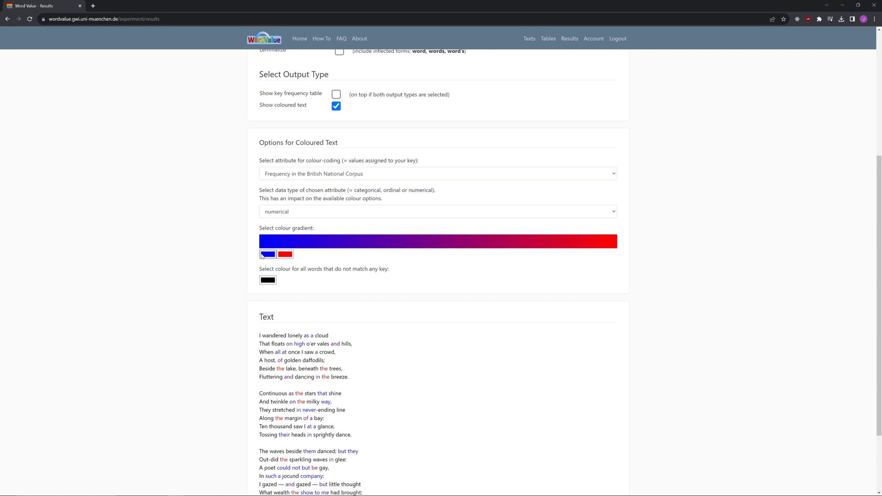
Set the starting colour of the gradient to pure green, RGB 0, 255, 0
left_click(269, 258)
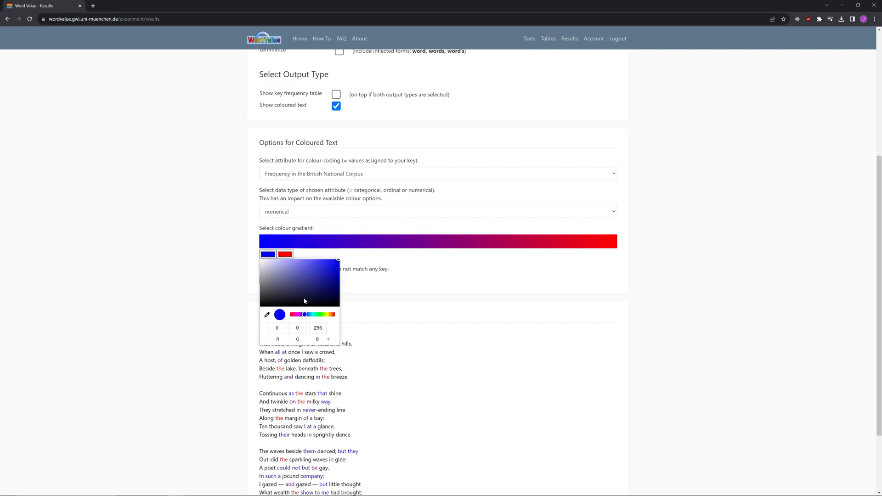
left_click_drag(317, 315, 317, 316)
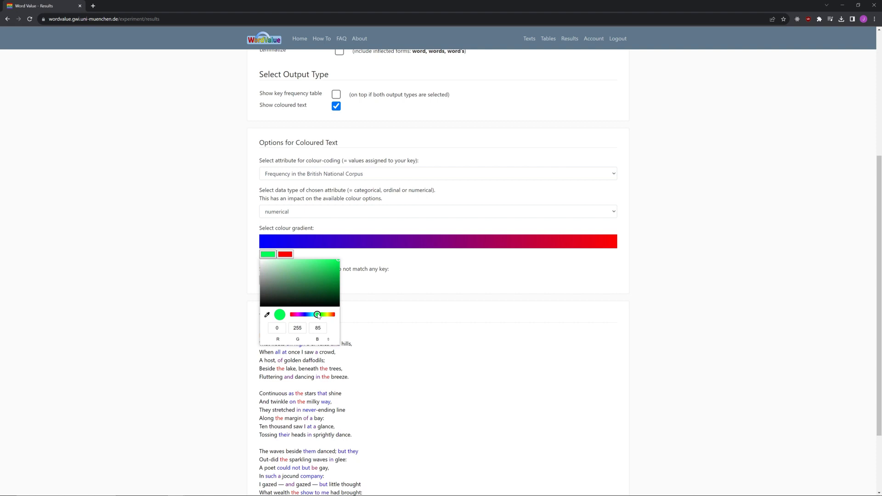
double_click(318, 327)
type("0")
key("Return")
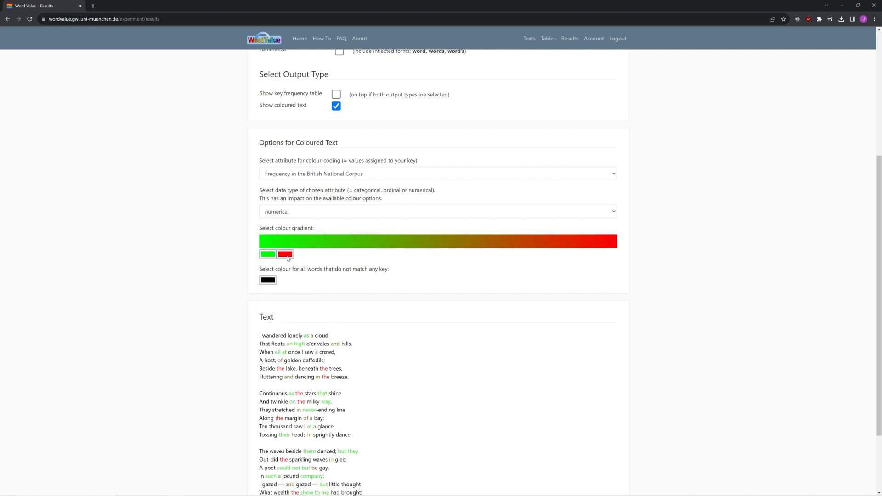
Set the end colour of the gradient to blue
left_click(288, 258)
left_click_drag(335, 315, 322, 316)
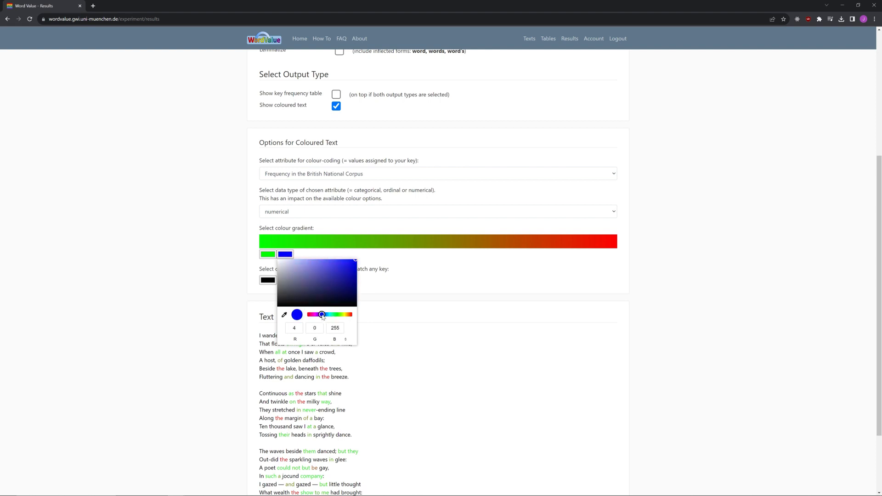
double_click(297, 329)
key("Return")
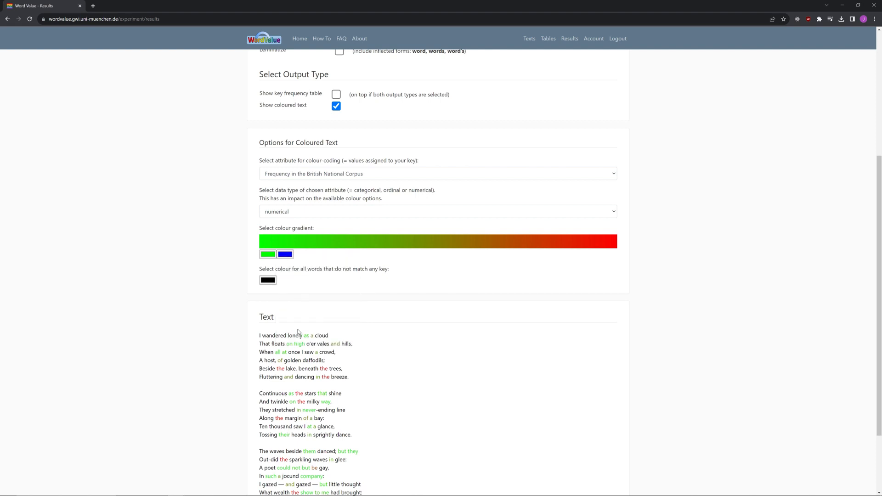
Set the colour for all words that do not match any key to light grey
scroll(359, 398, "down", 1)
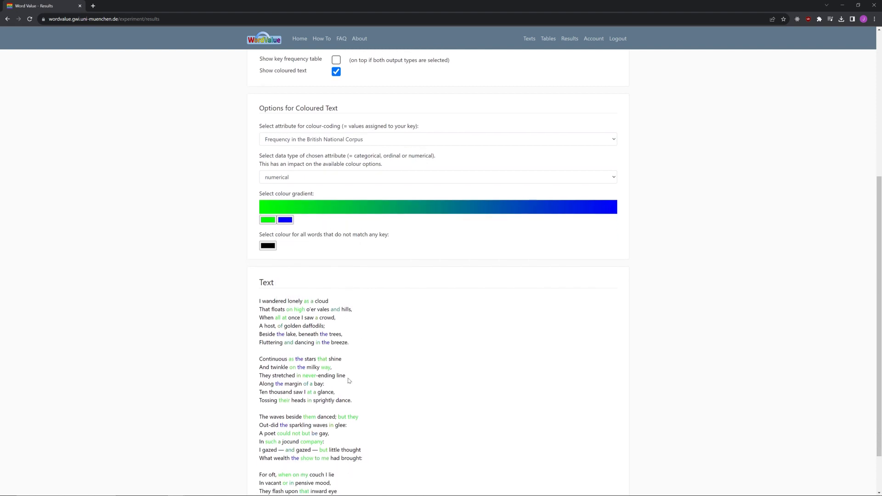
left_click(267, 247)
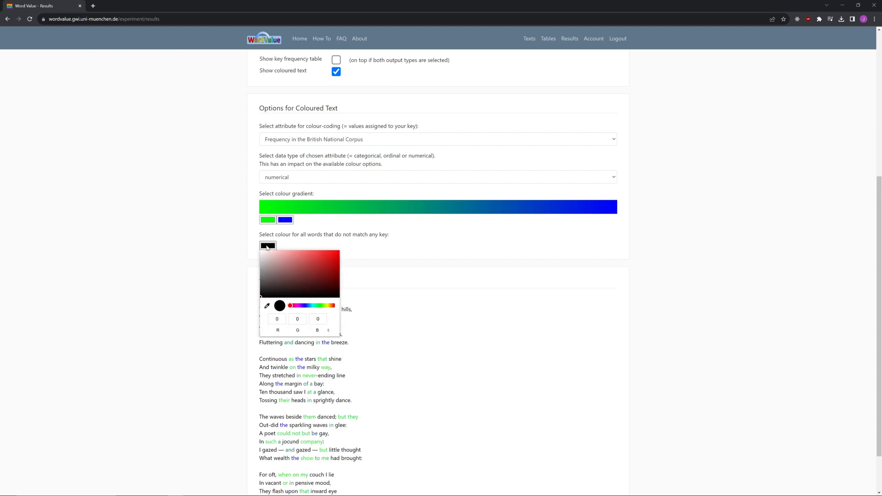
left_click_drag(264, 264, 261, 259)
left_click(393, 288)
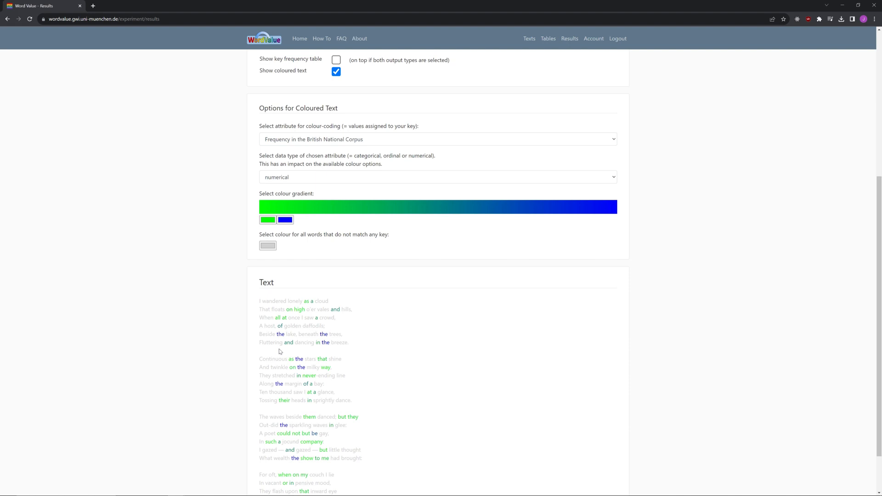
Change the data type to categorical and colour-code the text by Origin (language family)
left_click(285, 180)
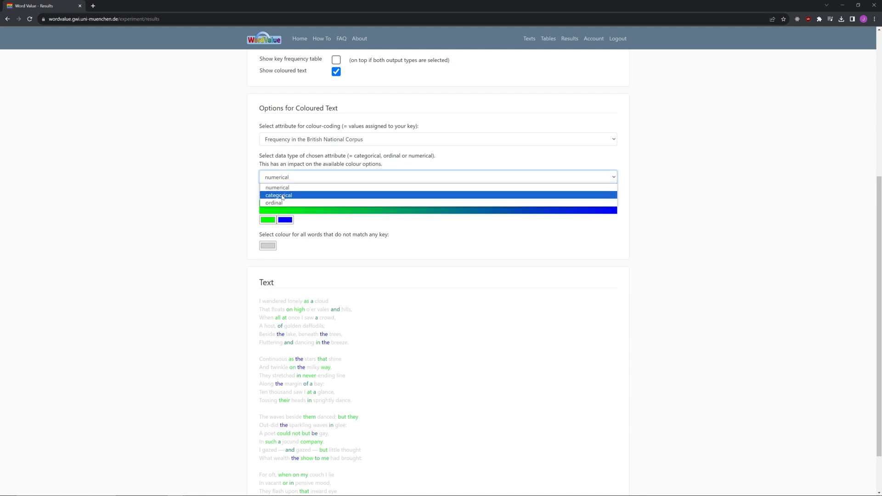
left_click(282, 196)
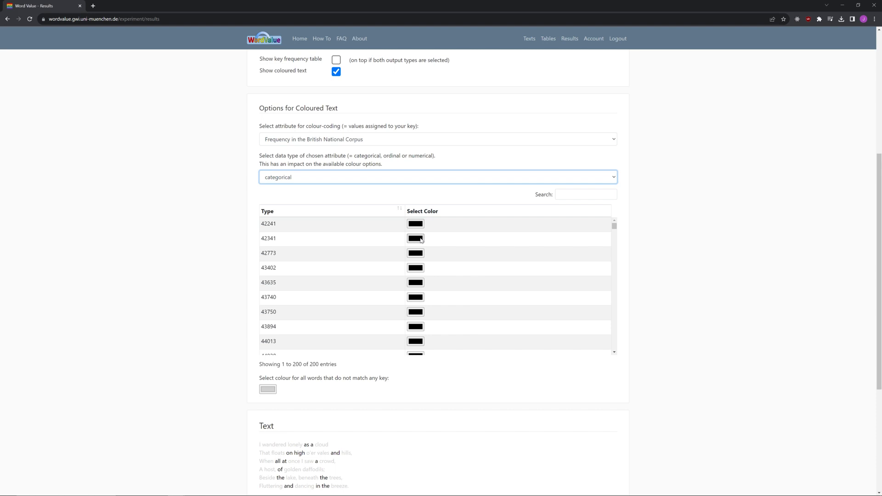
left_click(308, 141)
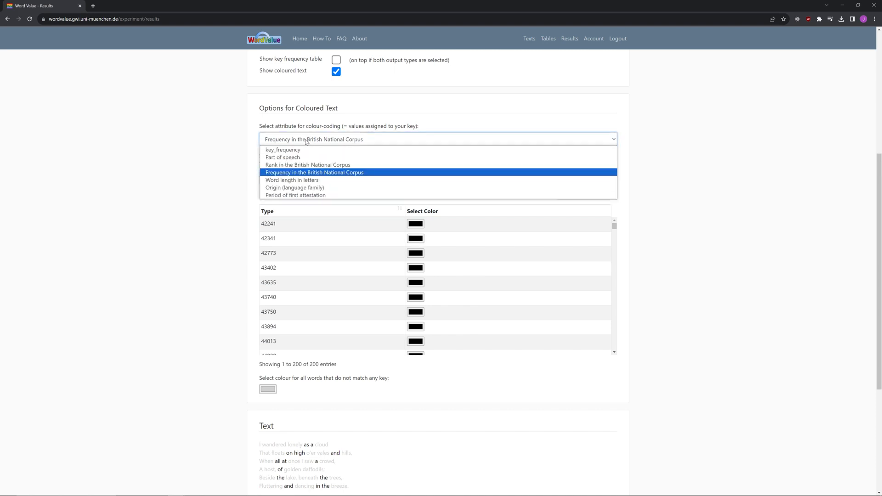
left_click(290, 187)
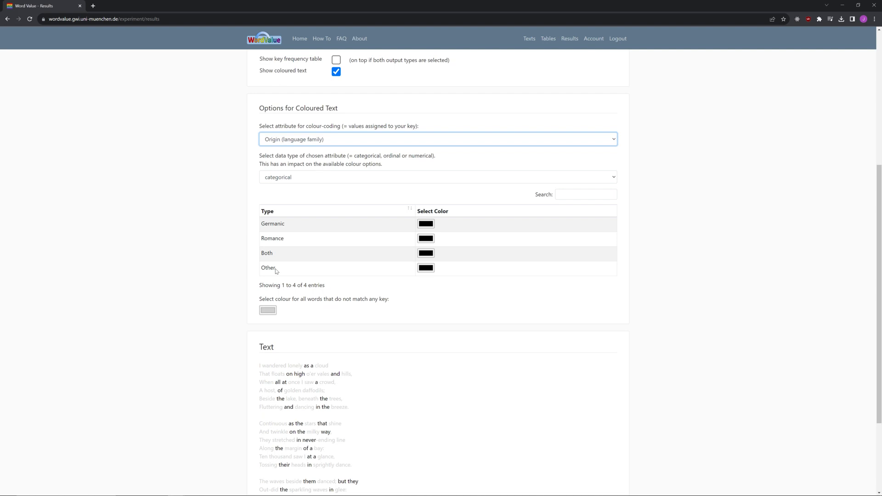
Assign red, RGB 255, 0, 0, to the Germanic words
left_click(426, 224)
left_click(485, 237)
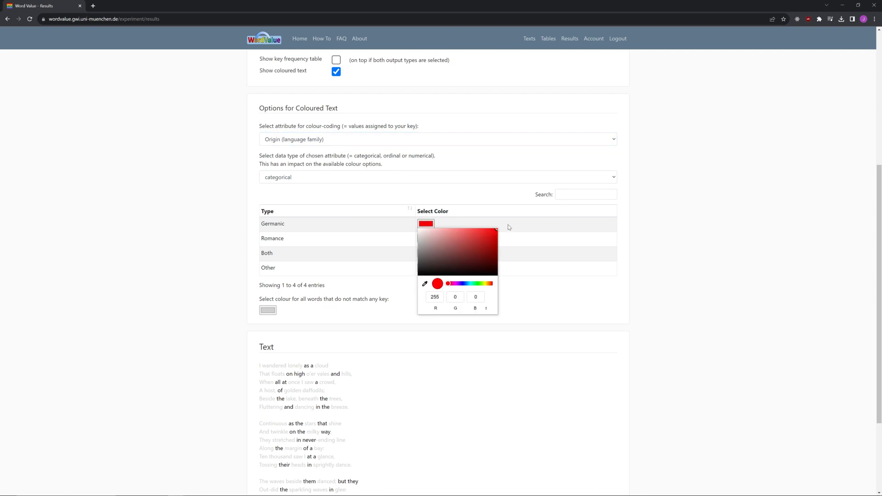
left_click(512, 254)
Assign pure blue, RGB 0, 0, 255, to the Romance words
left_click(425, 239)
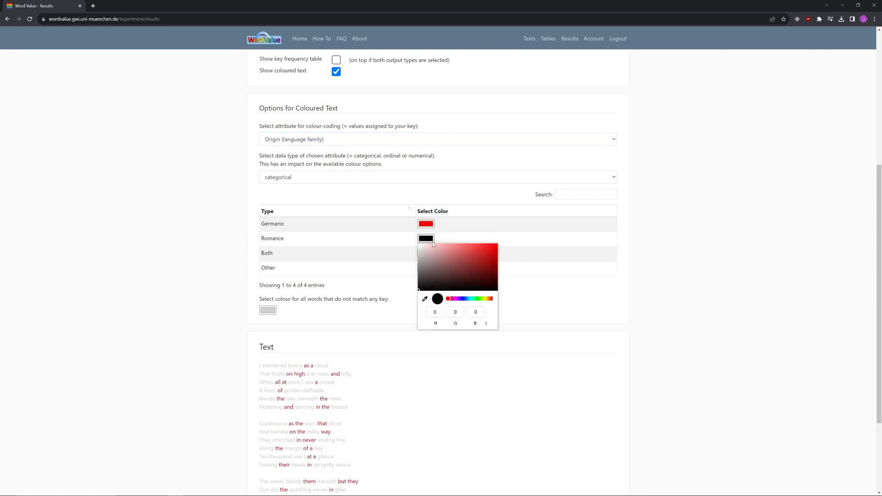
left_click(461, 298)
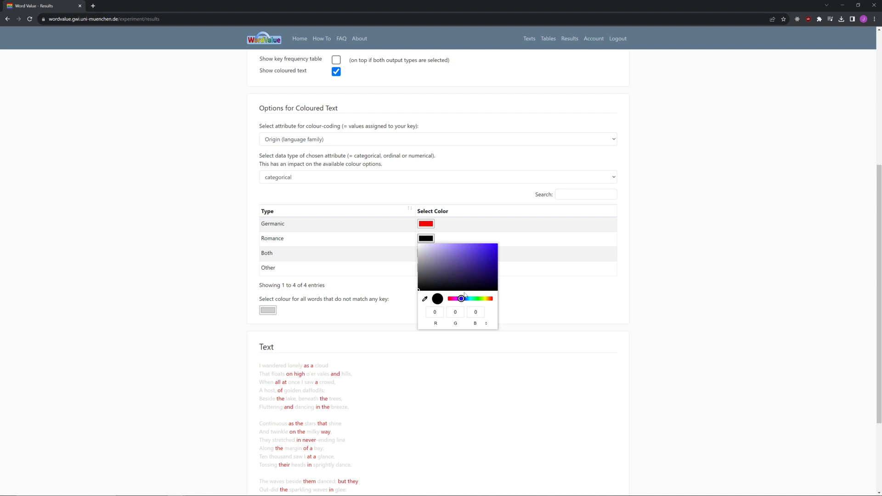
left_click(497, 244)
double_click(436, 312)
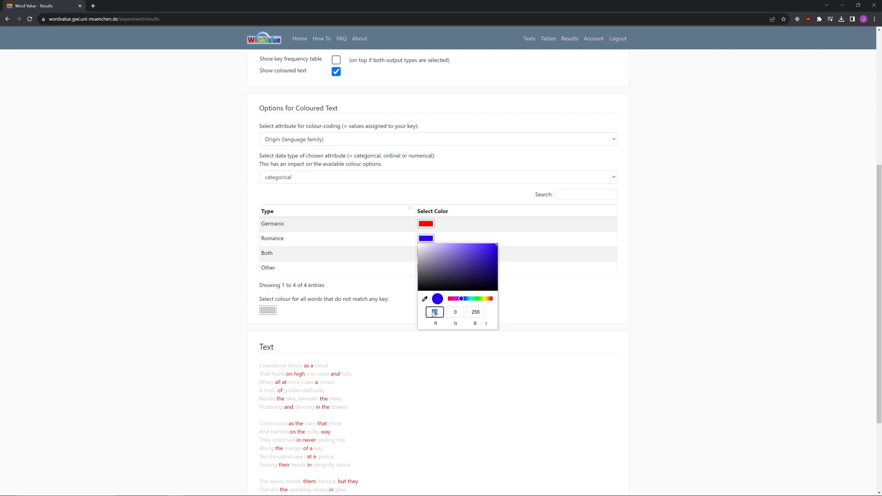
type("0")
key("Return")
Assign pure green, RGB 0, 255, 0, to the origin type Both
left_click(430, 256)
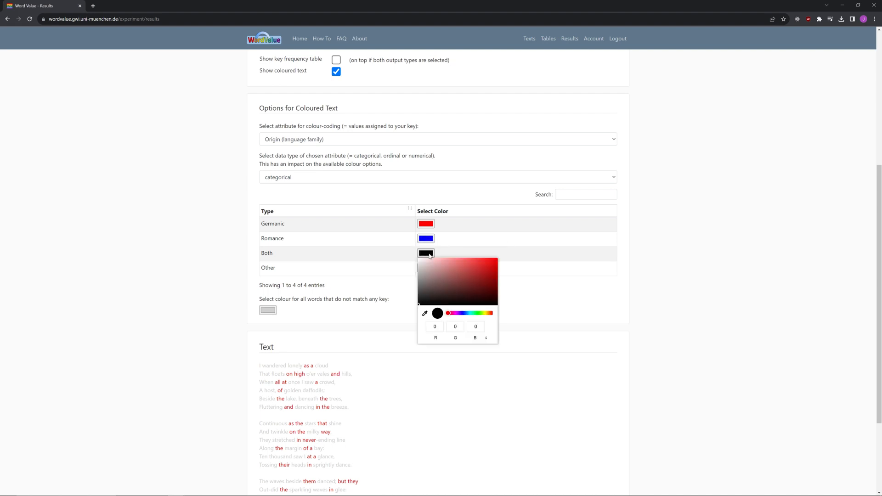
left_click(479, 314)
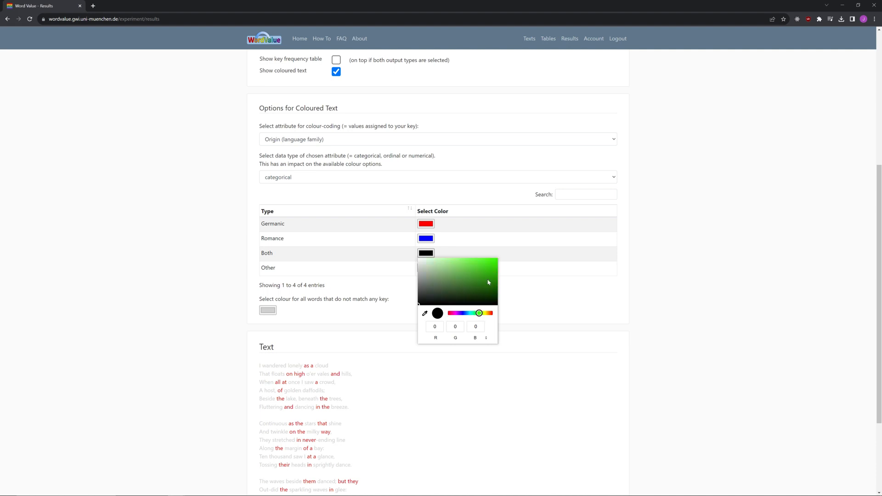
left_click_drag(489, 282, 504, 249)
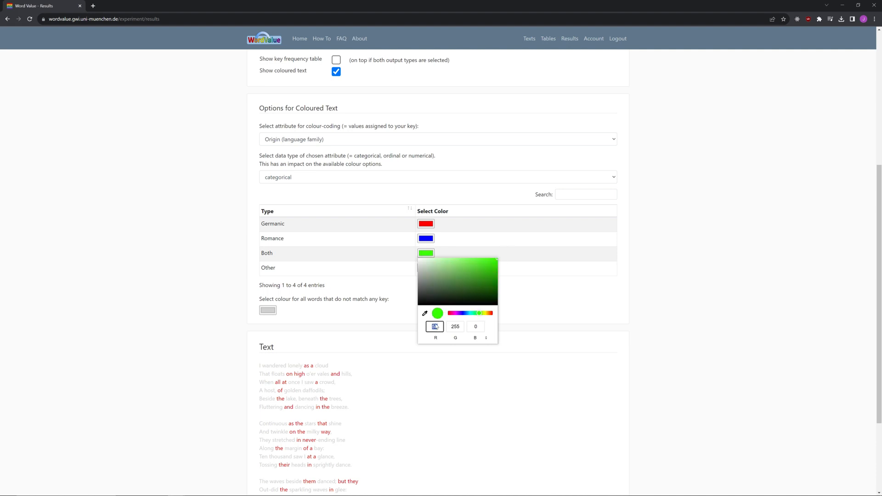
type("0")
key("Return")
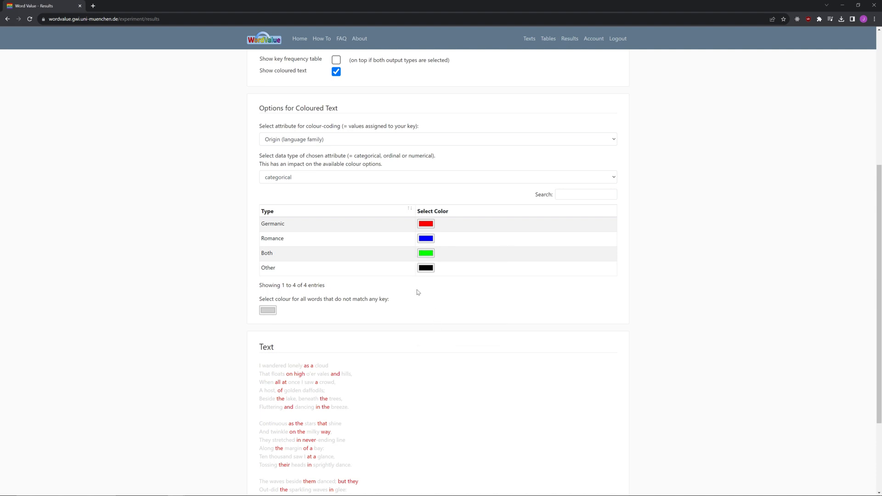
Change the data type to ordinal and colour-code the text by Period of first attestation
scroll(320, 318, "down", 3)
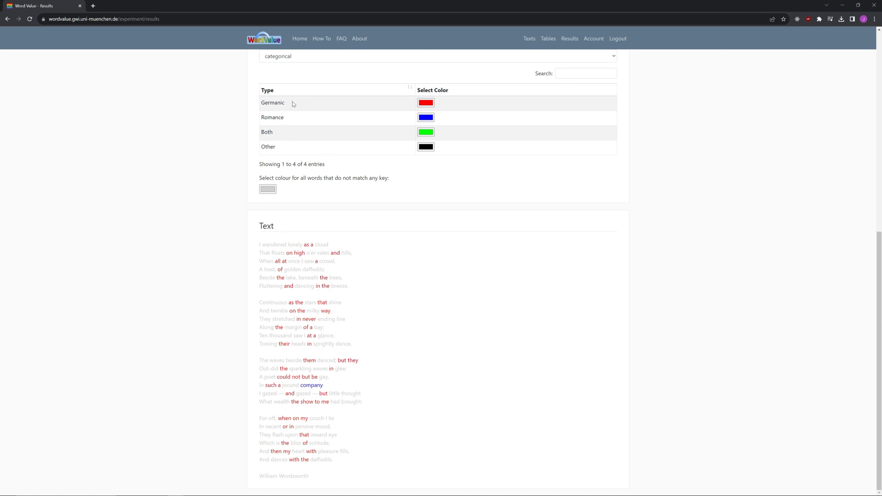
scroll(282, 127, "up", 3)
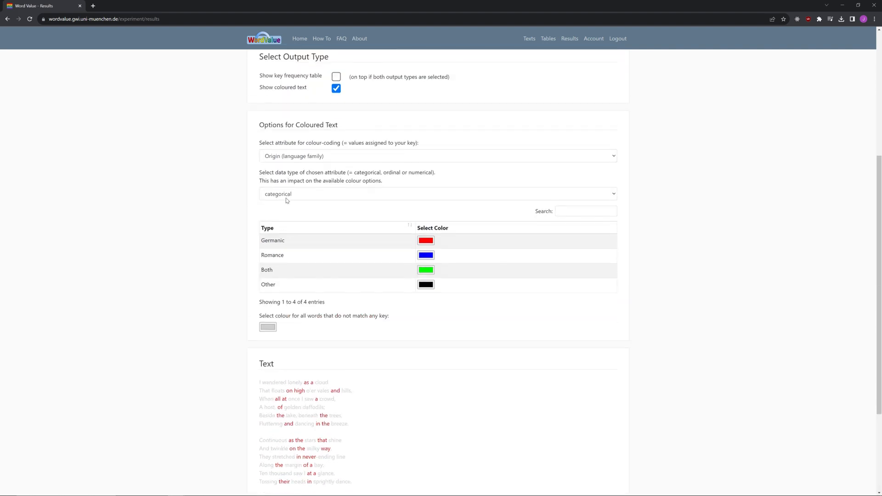
left_click(288, 198)
left_click(278, 219)
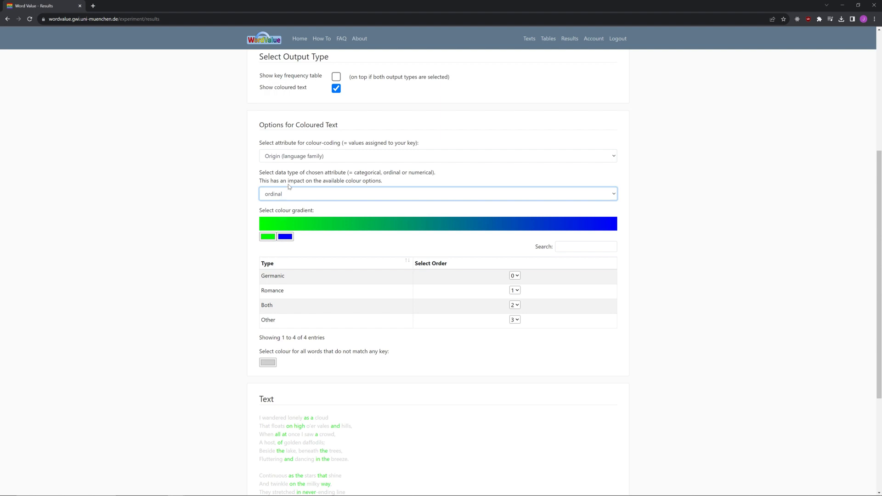
left_click(285, 157)
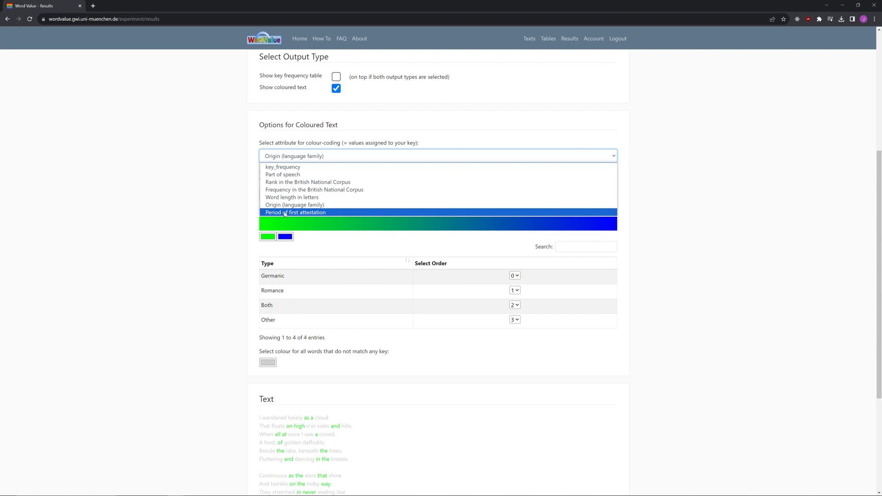
left_click(285, 212)
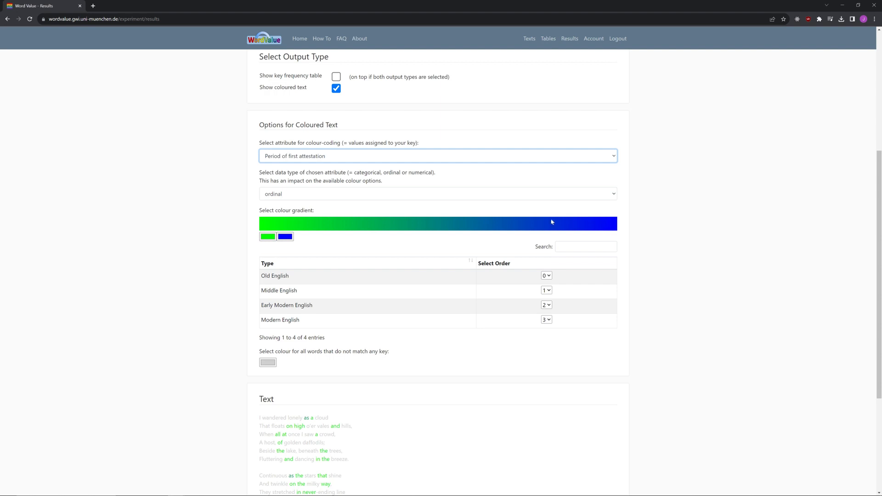
Set the end colour of the colour gradient to red, RGB 255, 0, 0, leaving the green start colour as it is
left_click(267, 236)
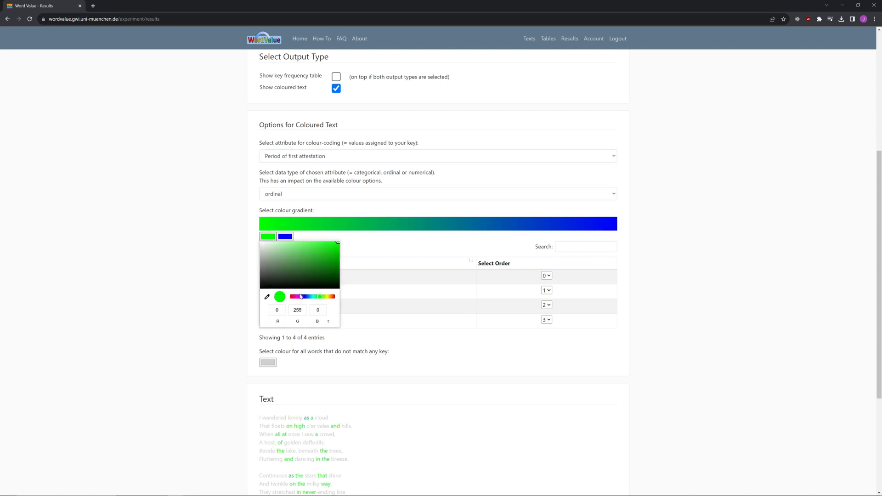
left_click(377, 285)
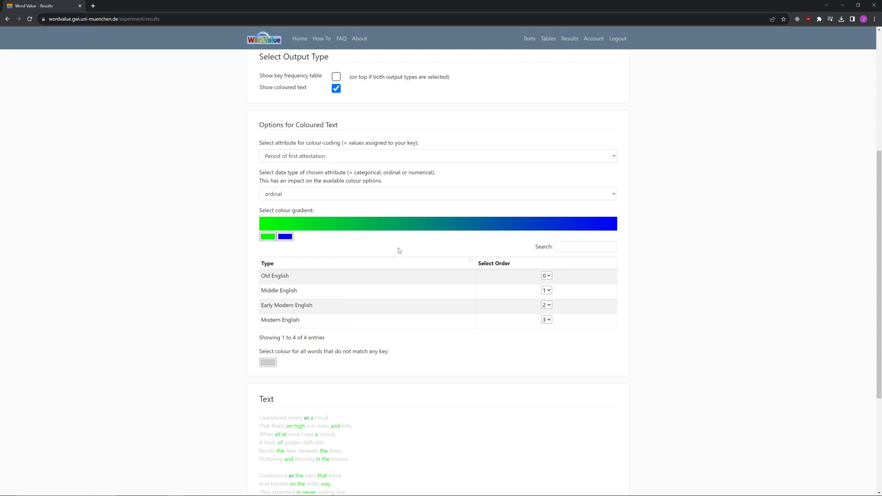
left_click(288, 238)
left_click(351, 296)
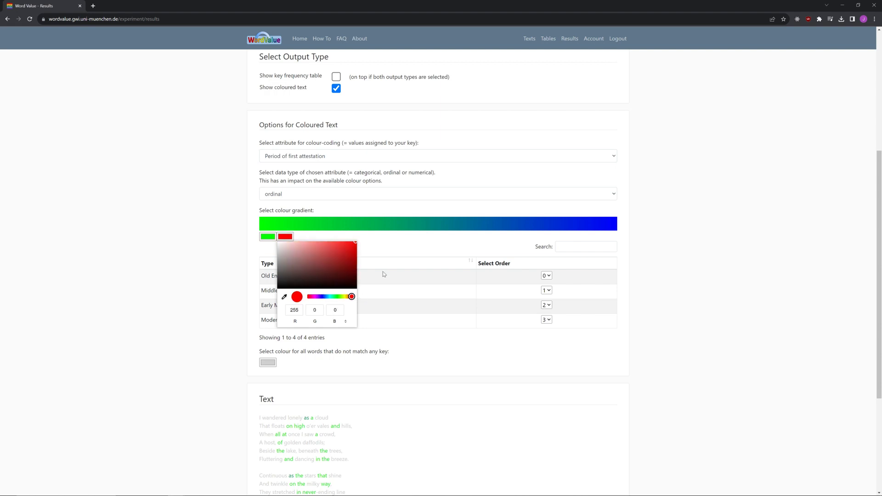
left_click(392, 247)
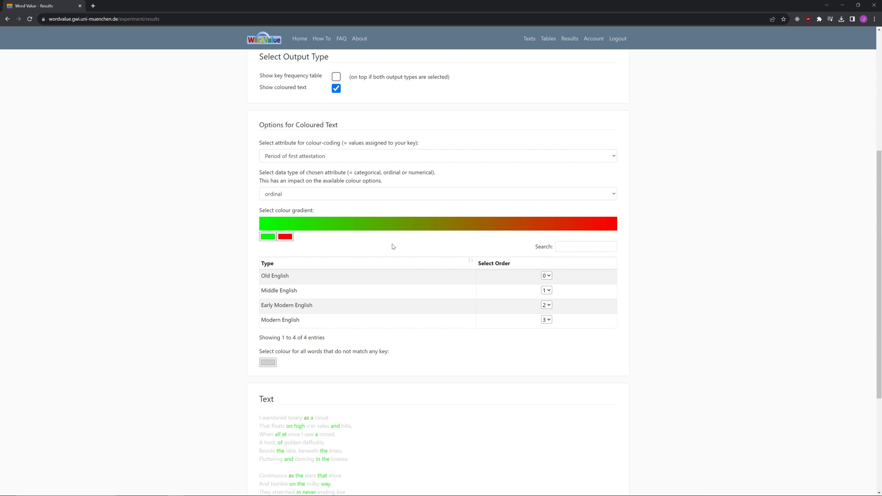
View the order choices for Old English and examine the poem text coloured by period of first attestation
left_click(550, 276)
left_click(549, 276)
scroll(488, 313, "down", 3)
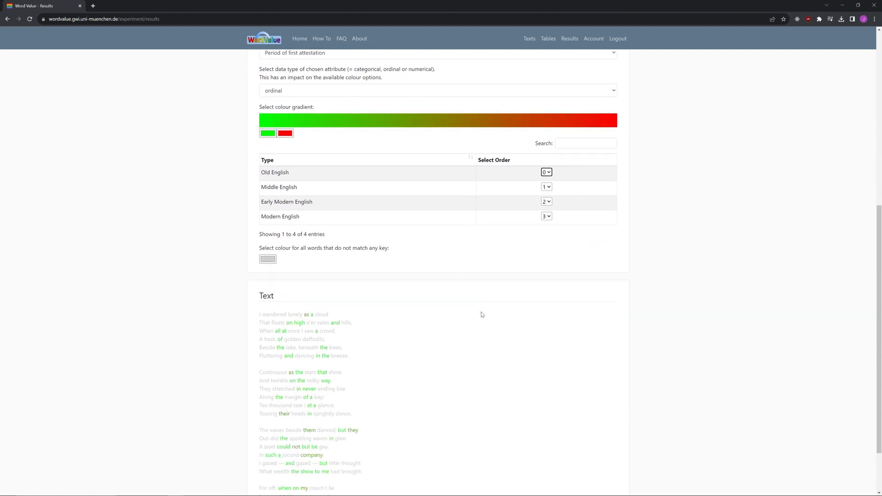
scroll(433, 328, "down", 1)
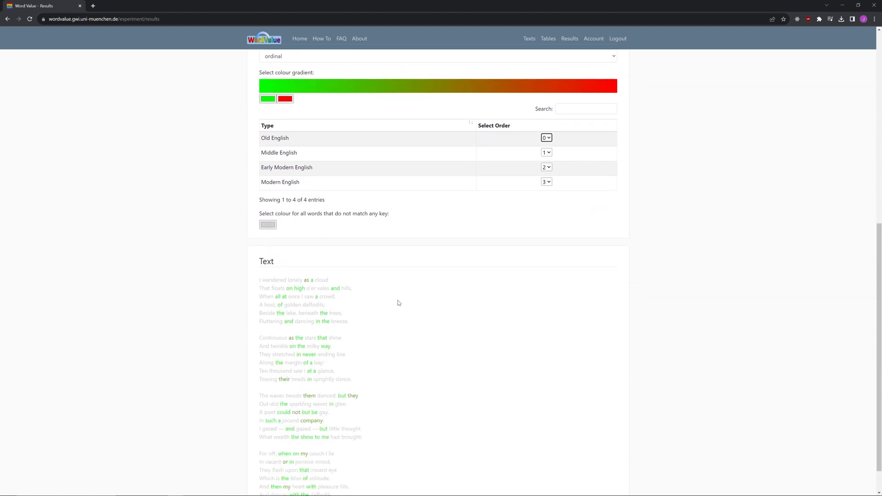
scroll(300, 305, "down", 1)
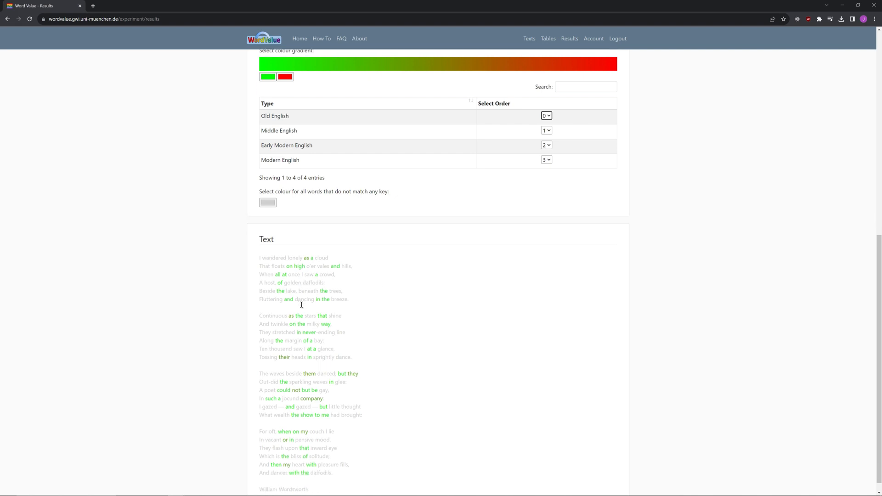